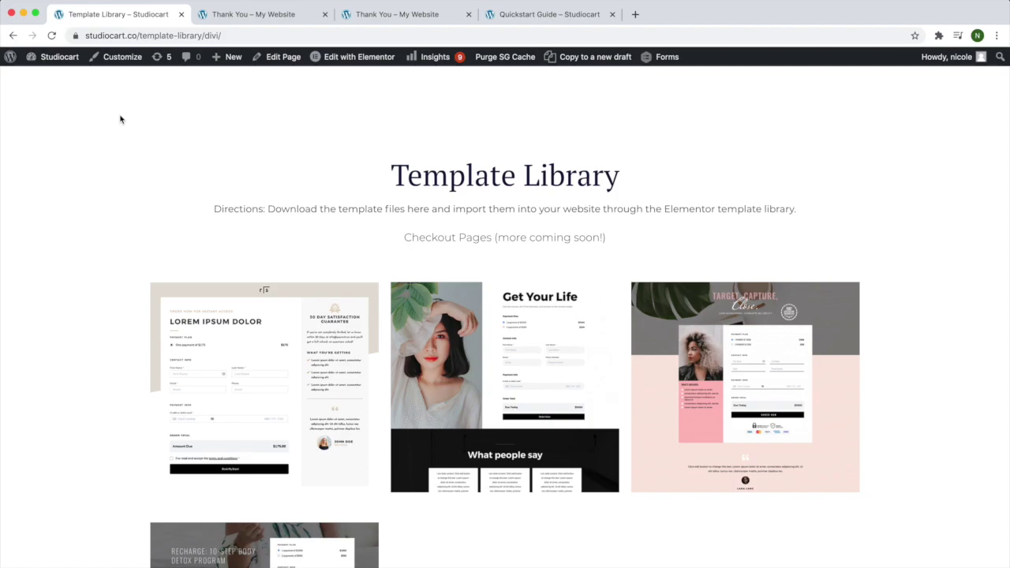
- Download the first Divi checkout template from Studiocart's Template Library, then return to the Thank You tab
{"action": "scroll", "coordinate": [119, 119], "scroll_direction": "down", "scroll_amount": 2}
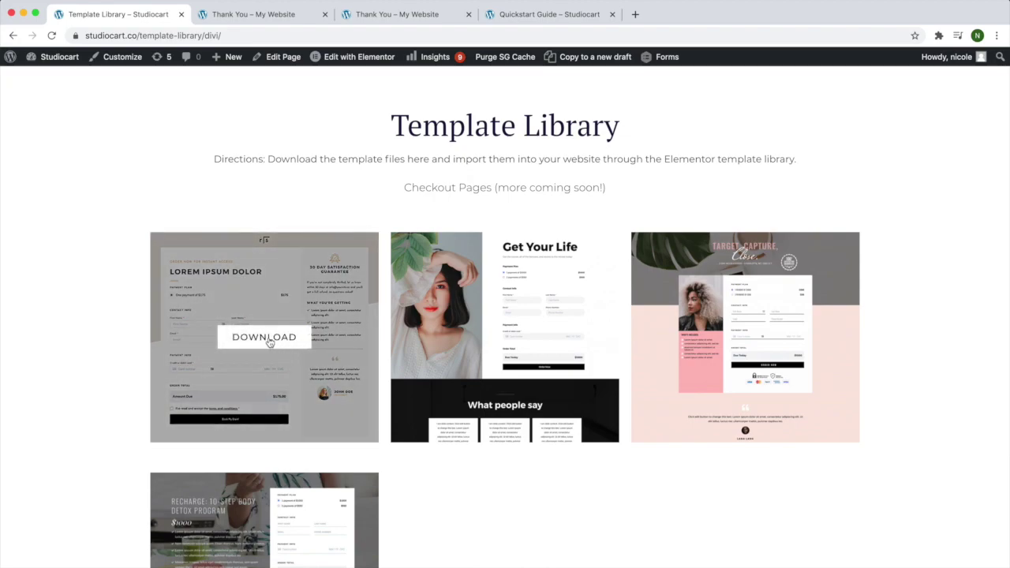
{"action": "left_click", "coordinate": [269, 342]}
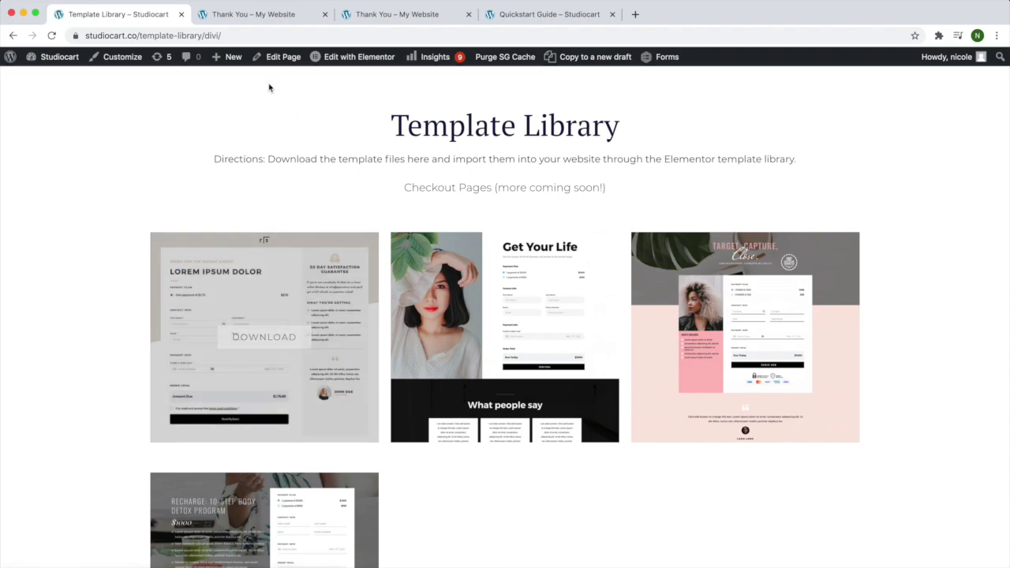
{"action": "left_click", "coordinate": [249, 17]}
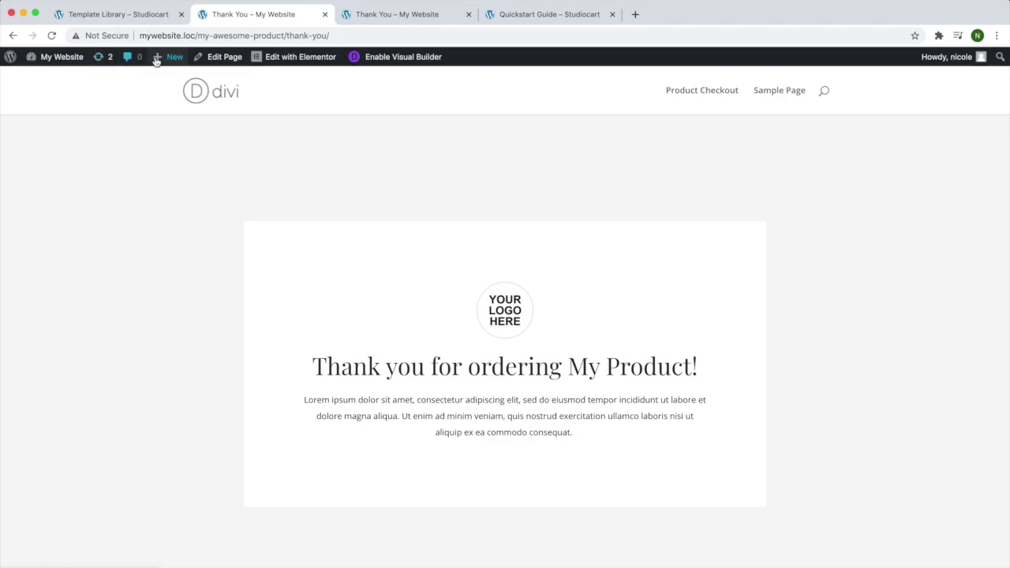
- Add a new WordPress page and start building it from scratch in Divi Builder
{"action": "mouse_move", "coordinate": [158, 61]}
{"action": "left_click", "coordinate": [168, 112]}
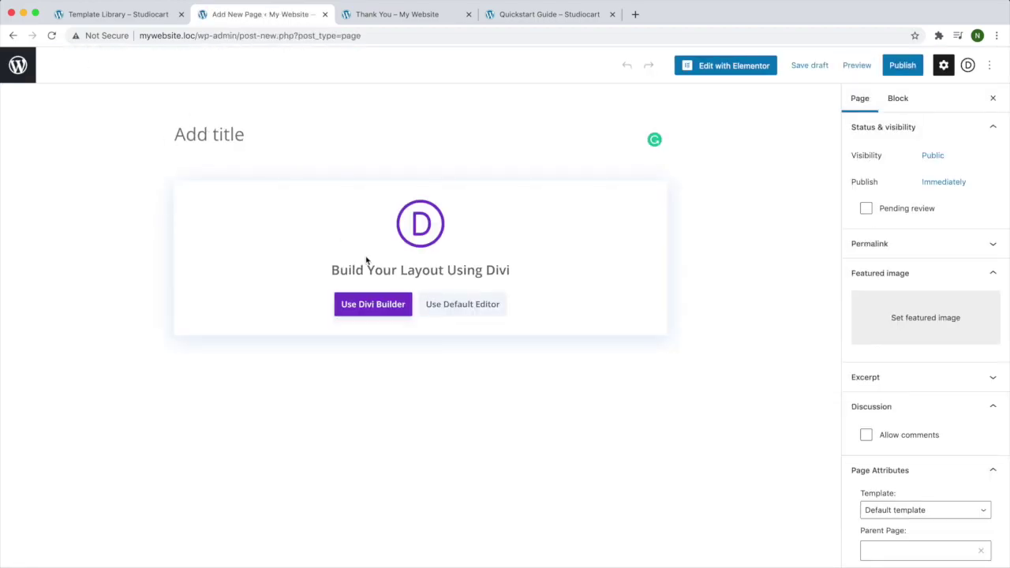
{"action": "left_click", "coordinate": [371, 307]}
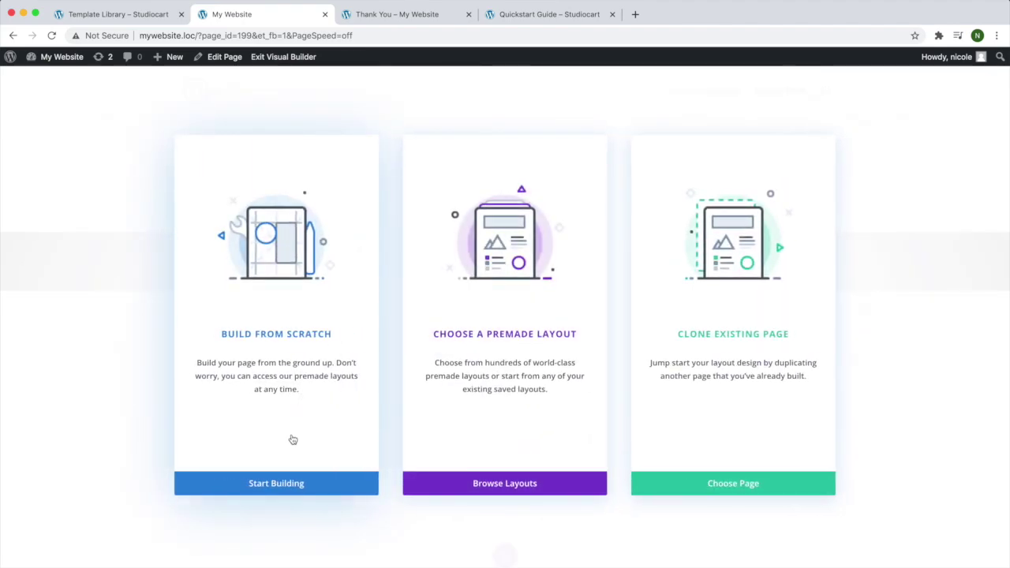
{"action": "left_click", "coordinate": [282, 483]}
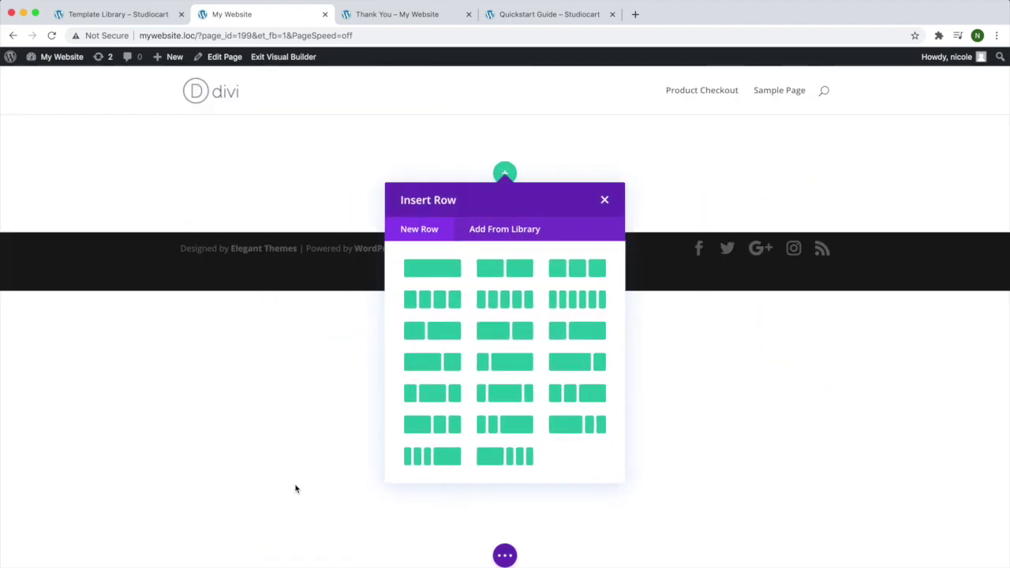
- Import the checkout1-1.json layout into the blank page via Divi's Portability options
{"action": "left_click", "coordinate": [604, 199]}
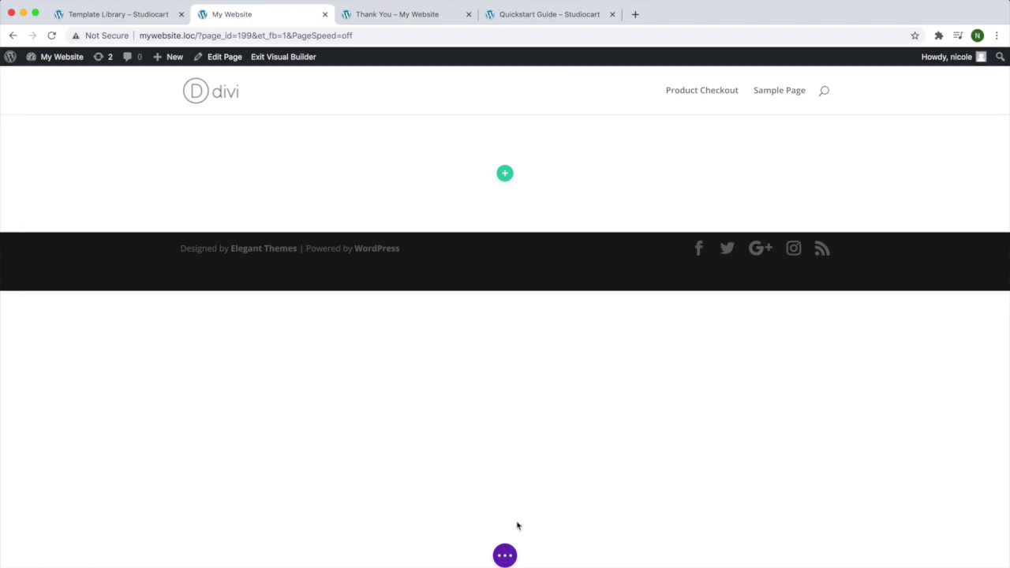
{"action": "left_click", "coordinate": [505, 556]}
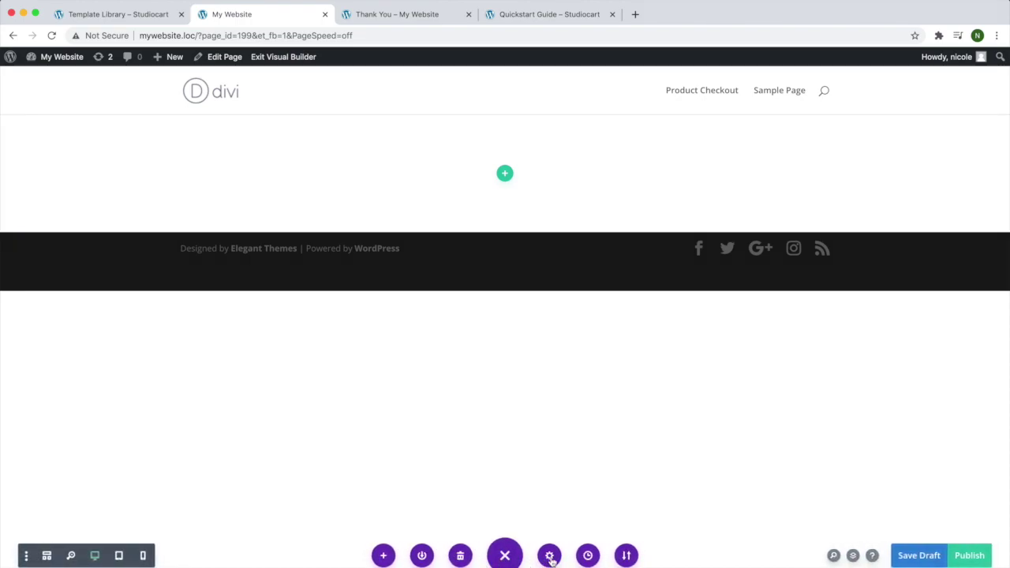
{"action": "left_click", "coordinate": [625, 556]}
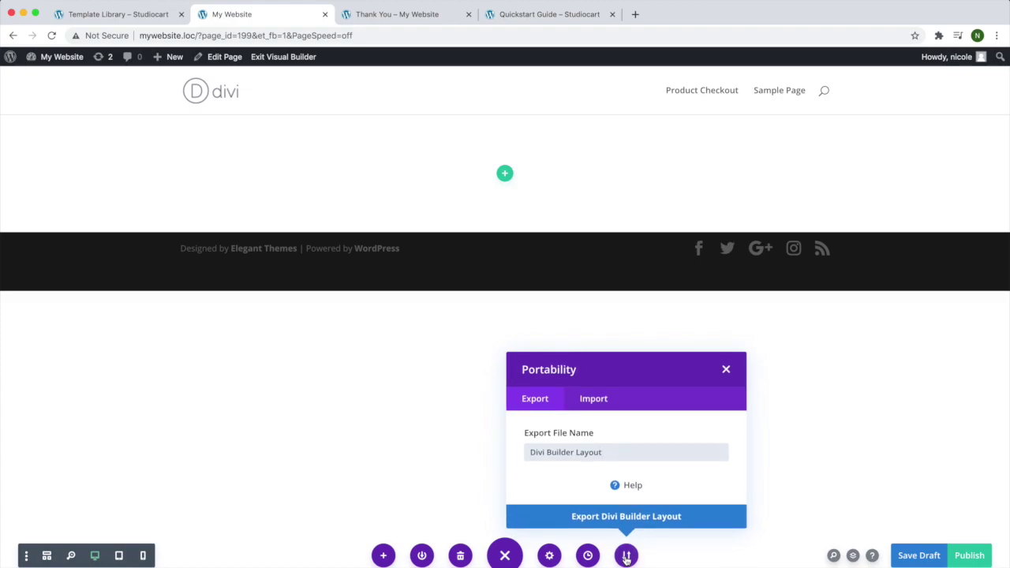
{"action": "left_click", "coordinate": [588, 400]}
{"action": "left_click", "coordinate": [610, 385]}
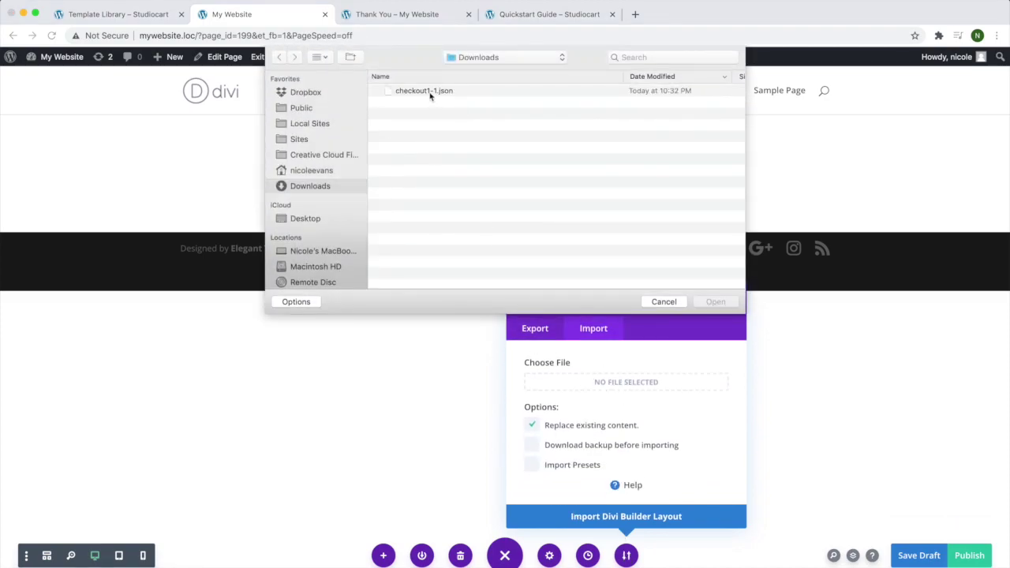
{"action": "left_click", "coordinate": [430, 93]}
{"action": "double_click", "coordinate": [430, 93]}
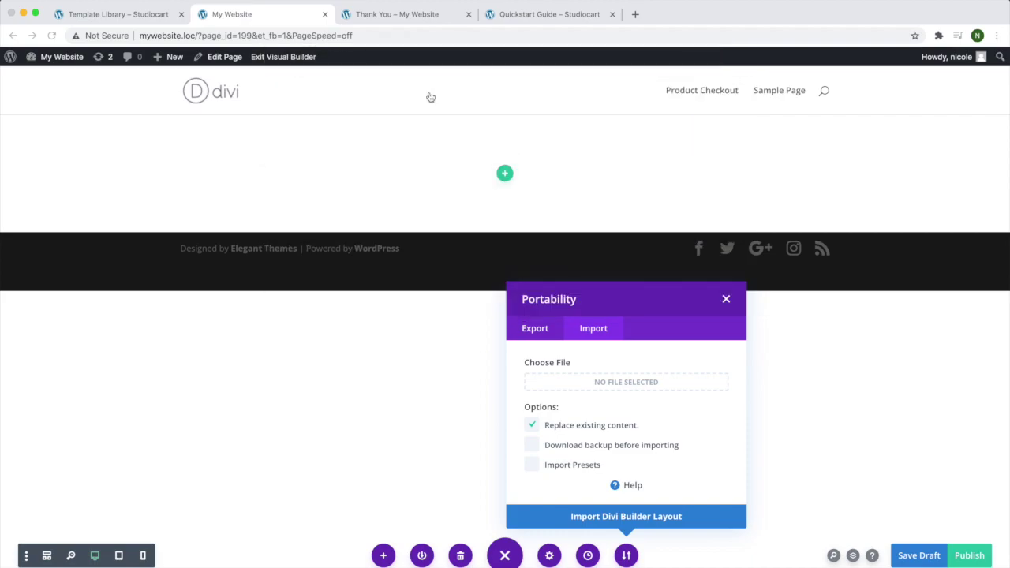
{"action": "left_click", "coordinate": [635, 519]}
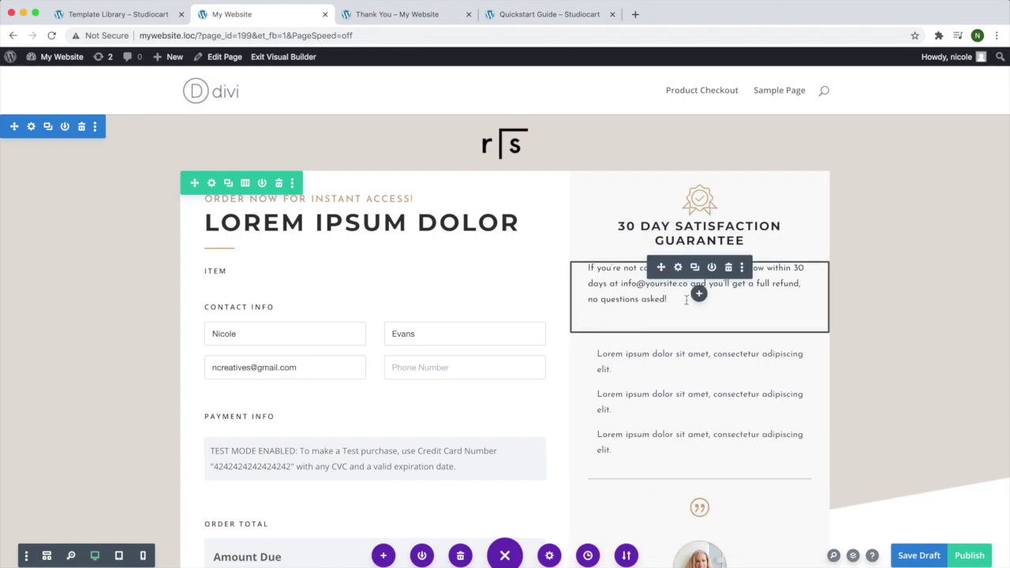
- Open the settings of the template's Studiocart Order Form module
{"action": "scroll", "coordinate": [537, 292], "scroll_direction": "down", "scroll_amount": 2}
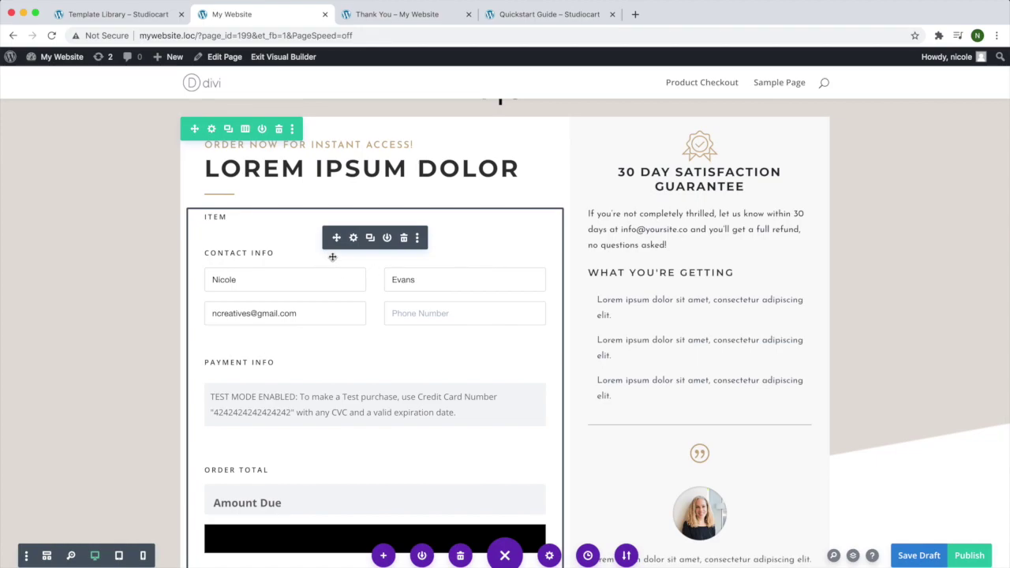
{"action": "left_click", "coordinate": [353, 238]}
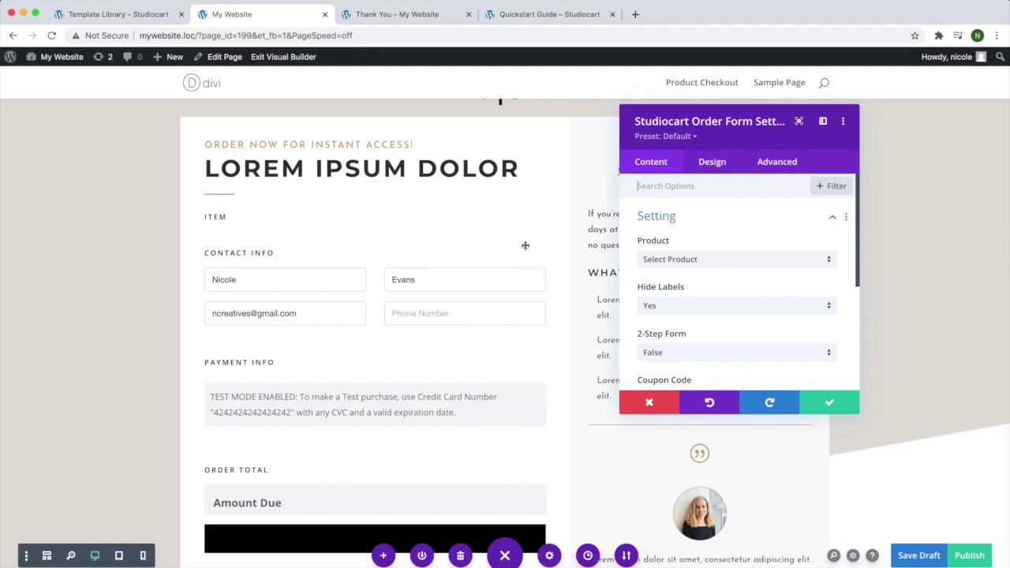
- Set the order form's Product to My Amazing Product, save the module, and publish the page
{"action": "left_click", "coordinate": [709, 258]}
{"action": "left_click", "coordinate": [688, 290]}
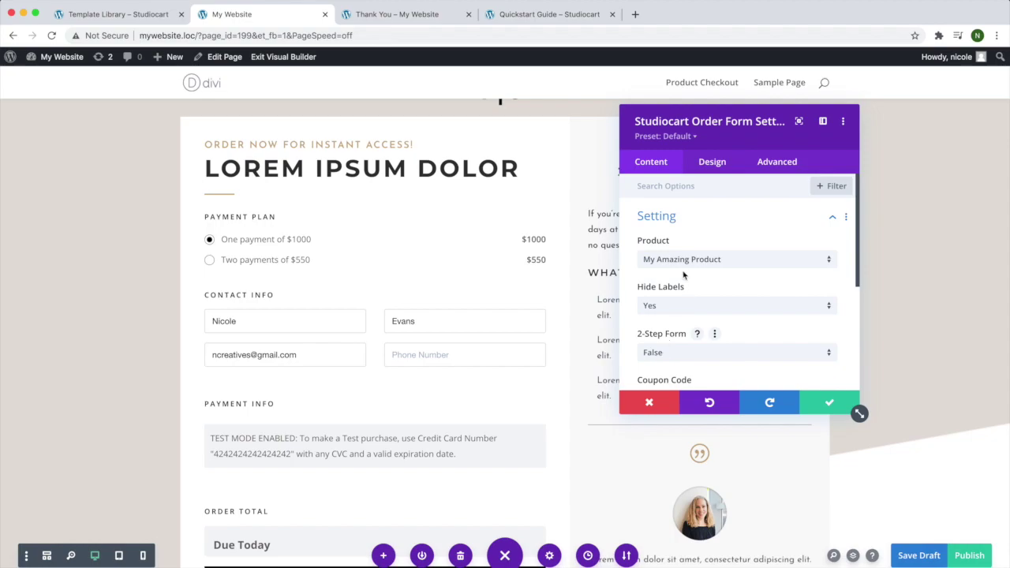
{"action": "scroll", "coordinate": [696, 323], "scroll_direction": "down", "scroll_amount": 1}
{"action": "scroll", "coordinate": [696, 305], "scroll_direction": "up", "scroll_amount": 1}
{"action": "scroll", "coordinate": [694, 304], "scroll_direction": "down", "scroll_amount": 1}
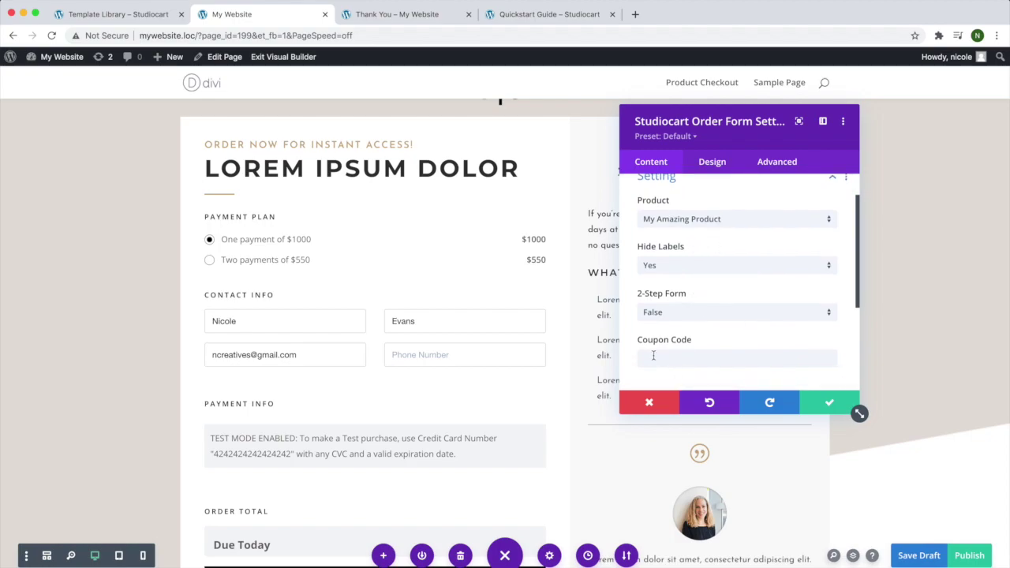
{"action": "left_click", "coordinate": [651, 359]}
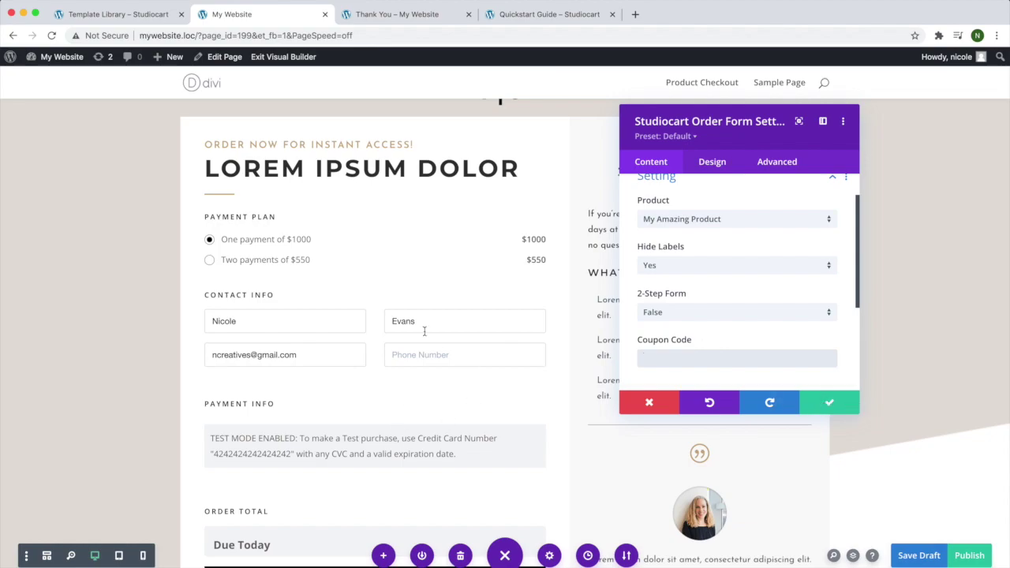
{"action": "left_click", "coordinate": [806, 401]}
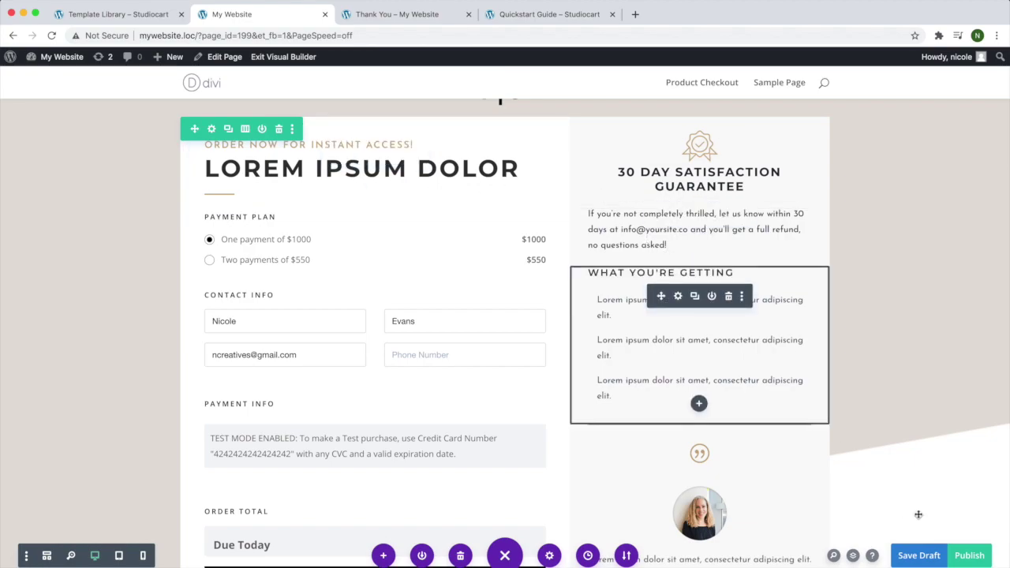
{"action": "left_click", "coordinate": [979, 560]}
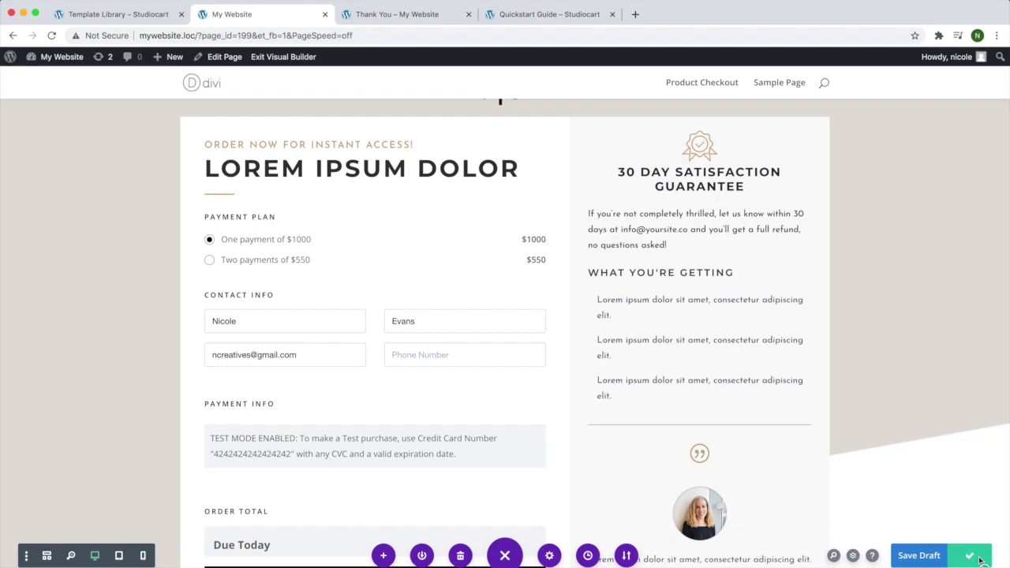
- Exit the Visual Builder to view the published checkout page live
{"action": "left_click", "coordinate": [282, 57]}
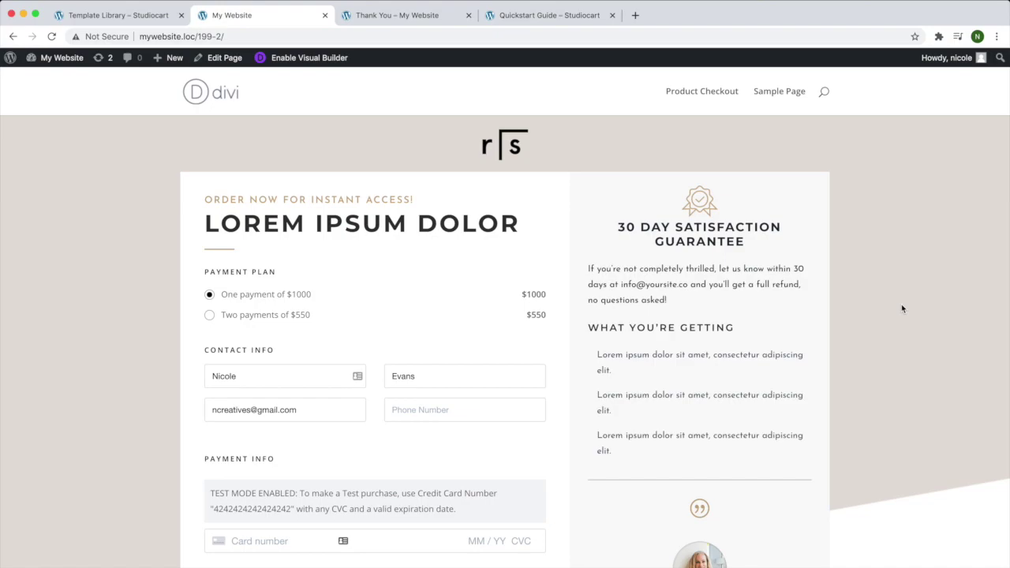
{"action": "scroll", "coordinate": [901, 309], "scroll_direction": "down", "scroll_amount": 3}
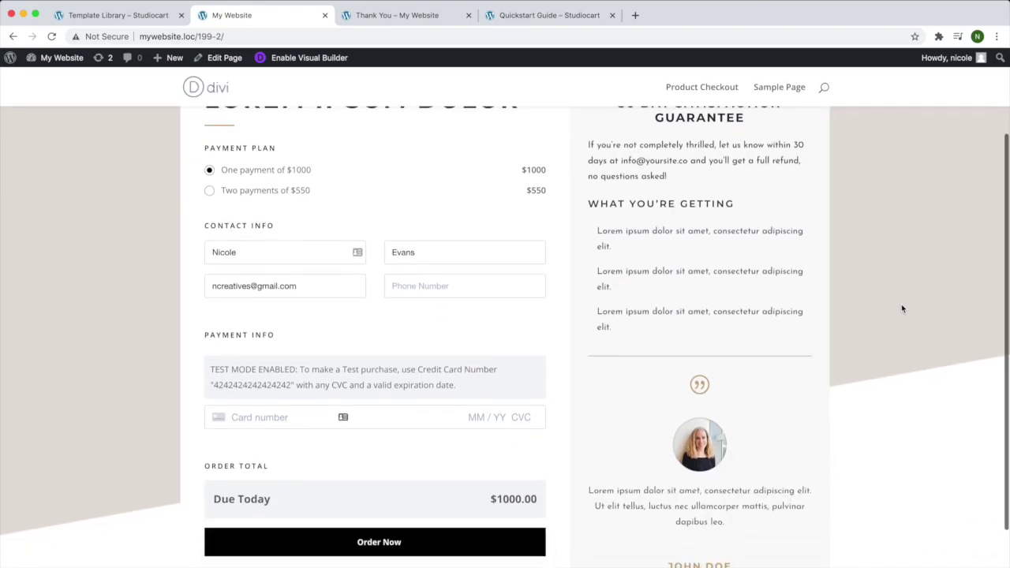
{"action": "scroll", "coordinate": [901, 304], "scroll_direction": "up", "scroll_amount": 3}
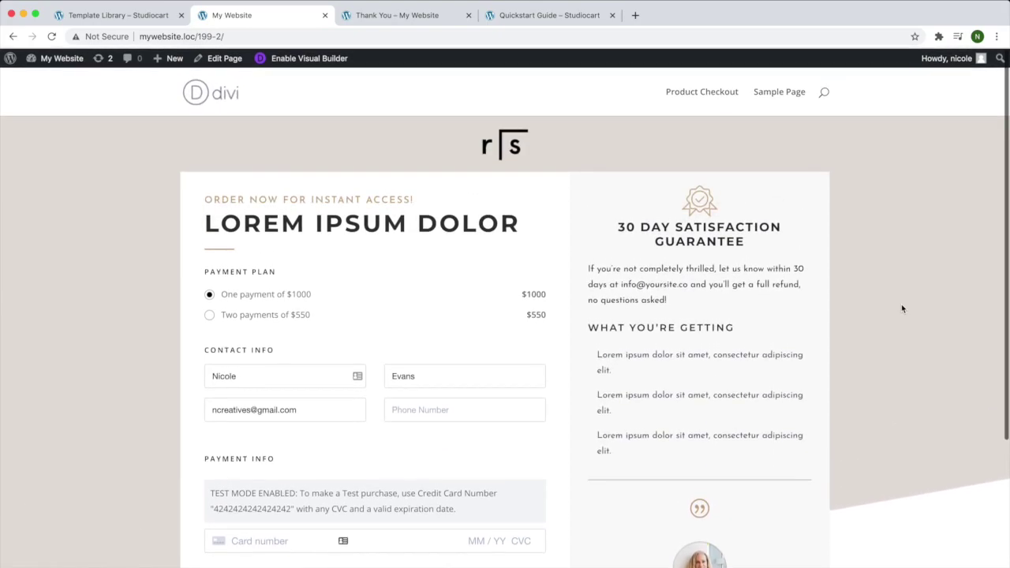
{"action": "left_click", "coordinate": [219, 37]}
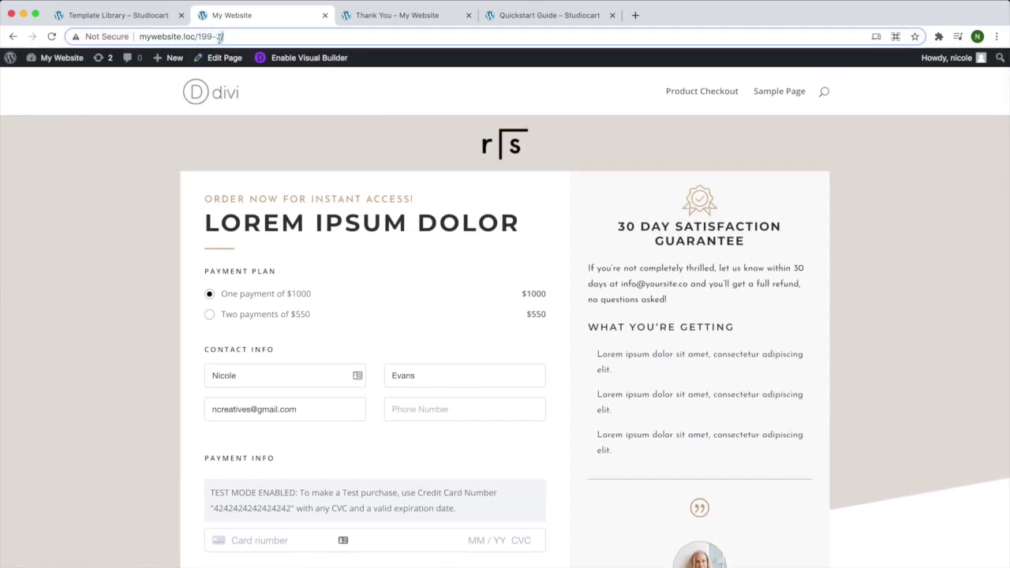
{"action": "left_click_drag", "start_coordinate": [198, 36], "coordinate": [220, 36]}
{"action": "triple_click", "coordinate": [219, 36]}
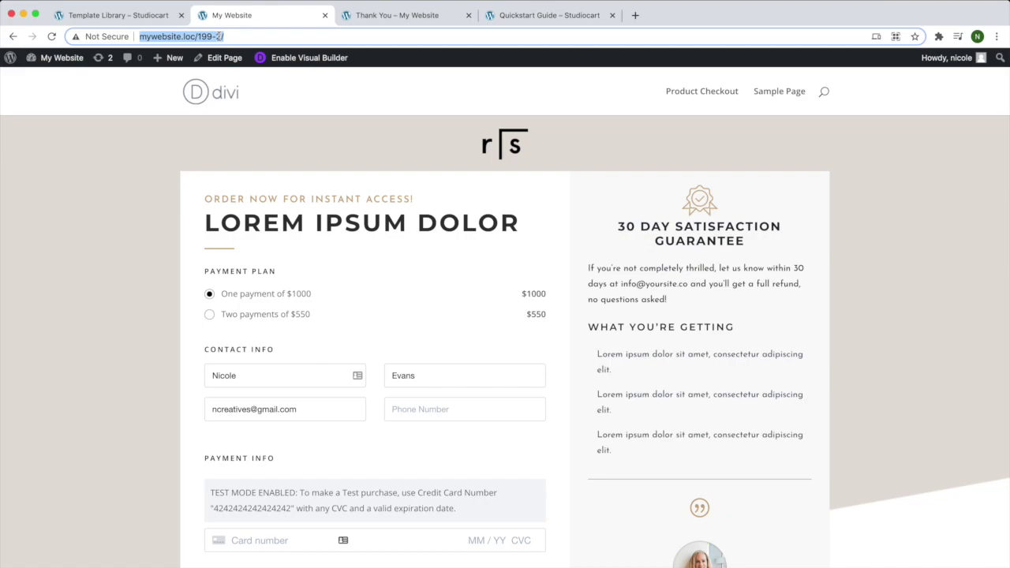
{"action": "left_click", "coordinate": [410, 90]}
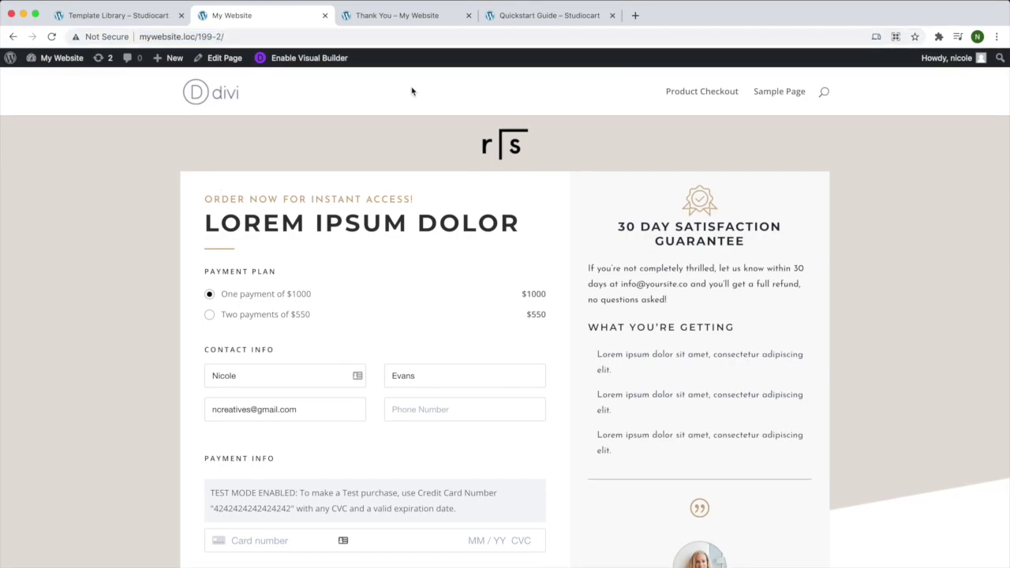
- Go from the Thank You page to the admin dashboard and open Studiocart's Products list
{"action": "left_click", "coordinate": [379, 16]}
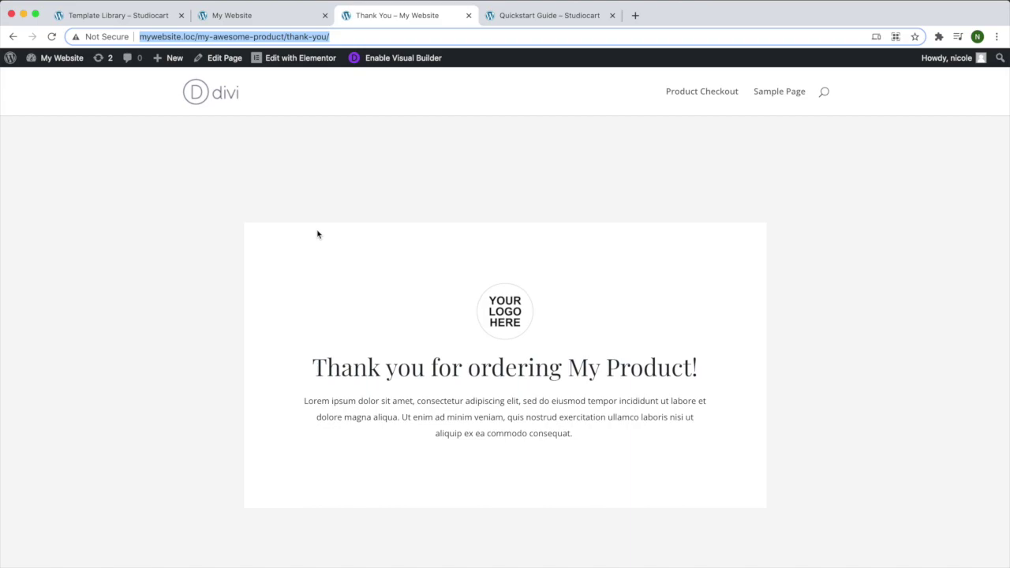
{"action": "left_click", "coordinate": [332, 211]}
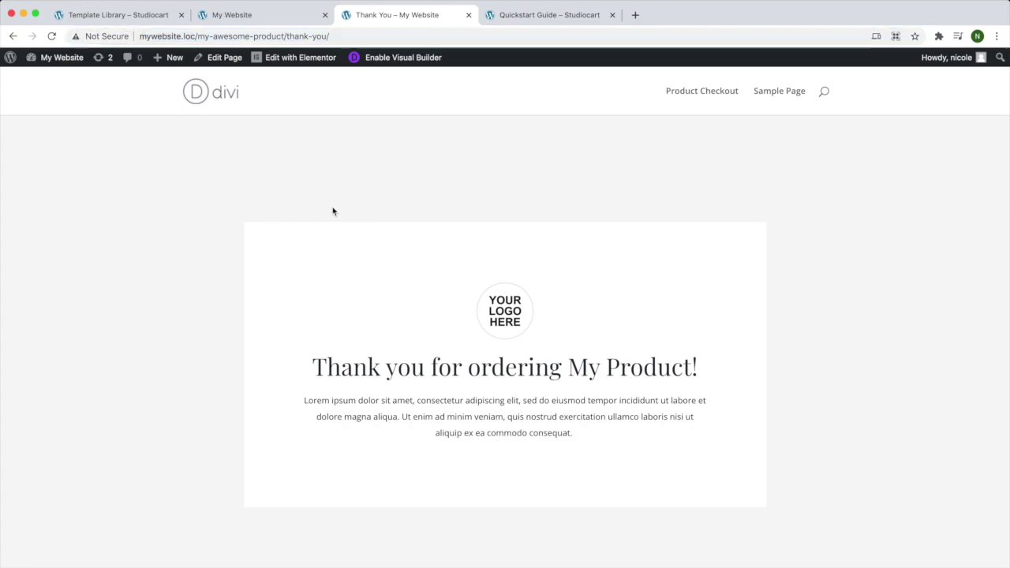
{"action": "mouse_move", "coordinate": [55, 60]}
{"action": "left_click", "coordinate": [54, 79]}
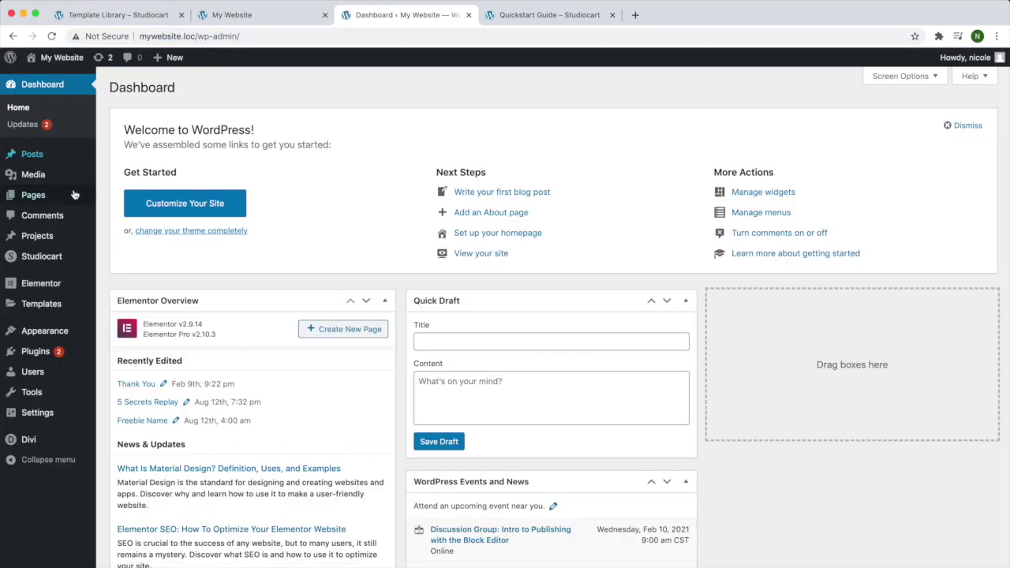
{"action": "mouse_move", "coordinate": [63, 256]}
{"action": "left_click", "coordinate": [129, 263]}
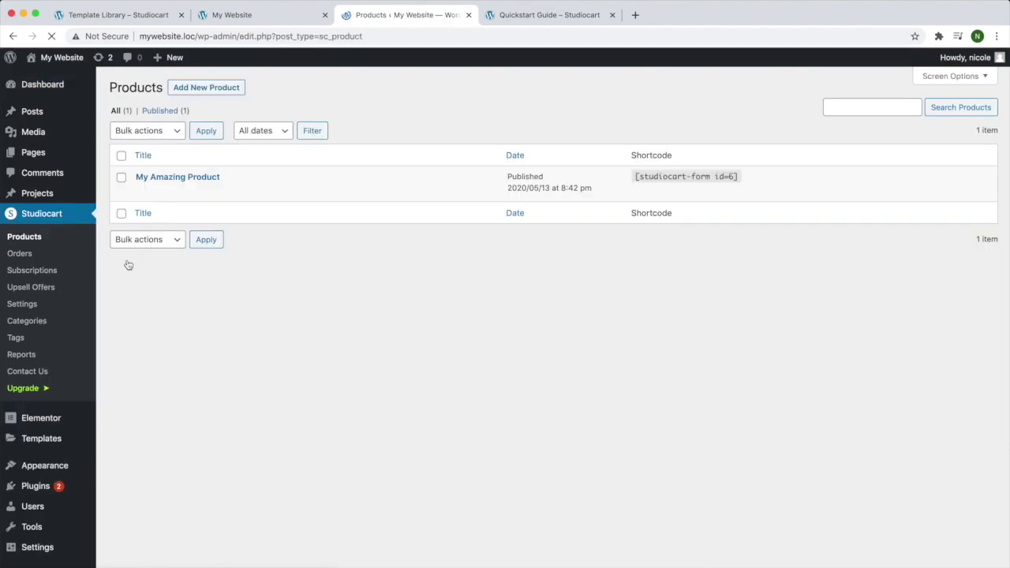
- Set My Amazing Product's order confirmation to Display Page with Thank You (ID: 46), and update
{"action": "left_click", "coordinate": [142, 192]}
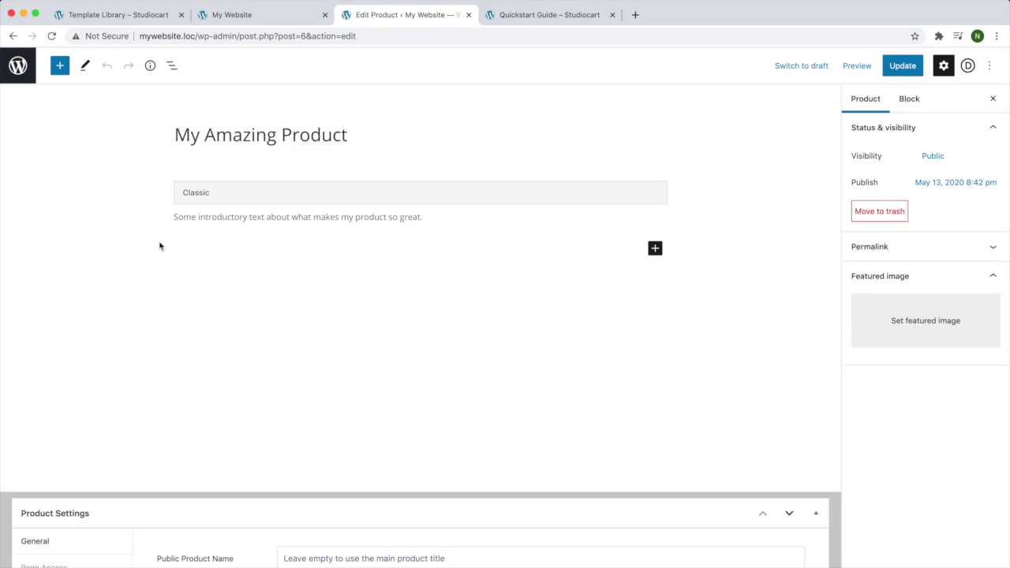
{"action": "scroll", "coordinate": [169, 272], "scroll_direction": "down", "scroll_amount": 8}
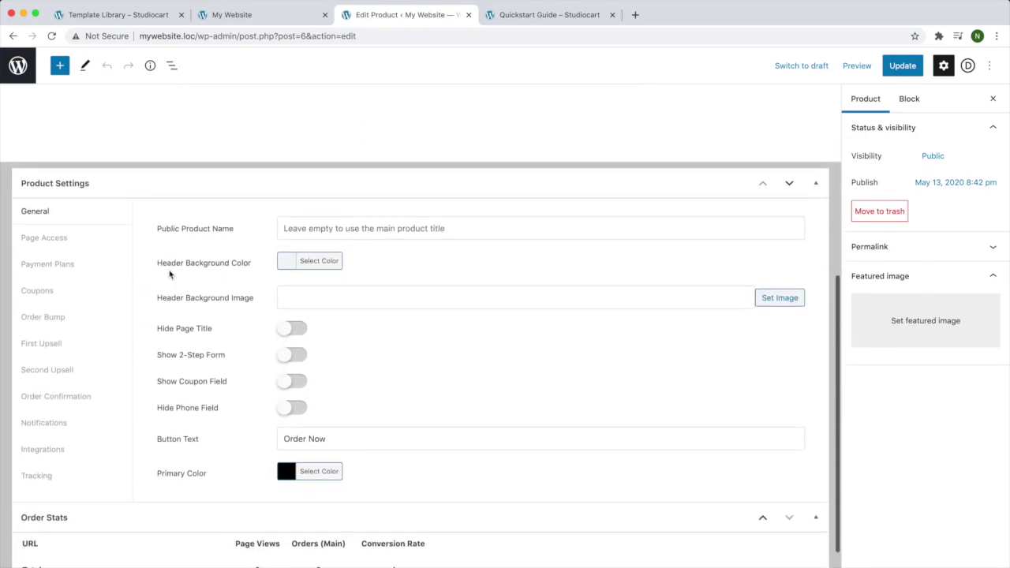
{"action": "left_click", "coordinate": [56, 396]}
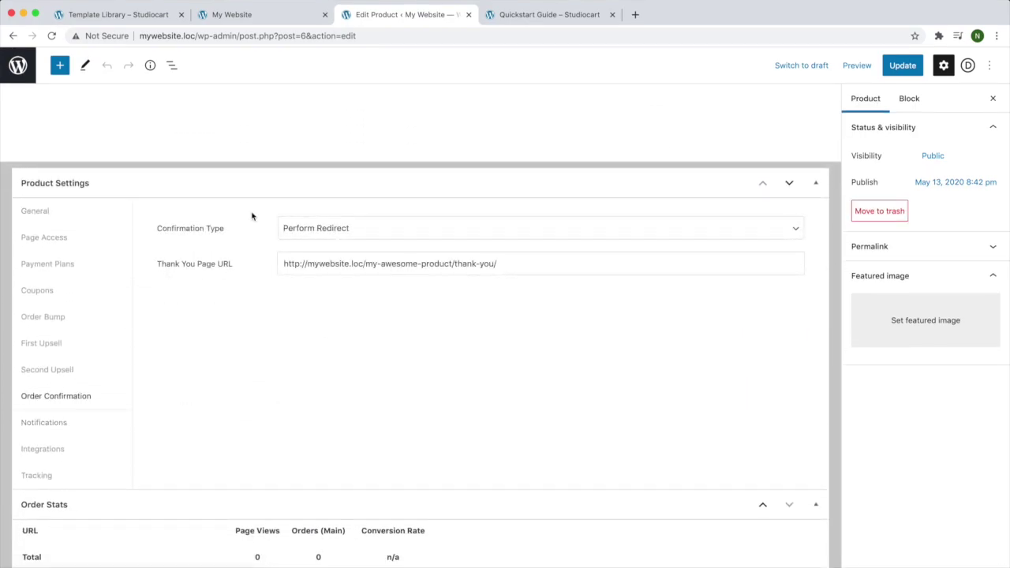
{"action": "left_click", "coordinate": [340, 224]}
{"action": "left_click", "coordinate": [331, 217]}
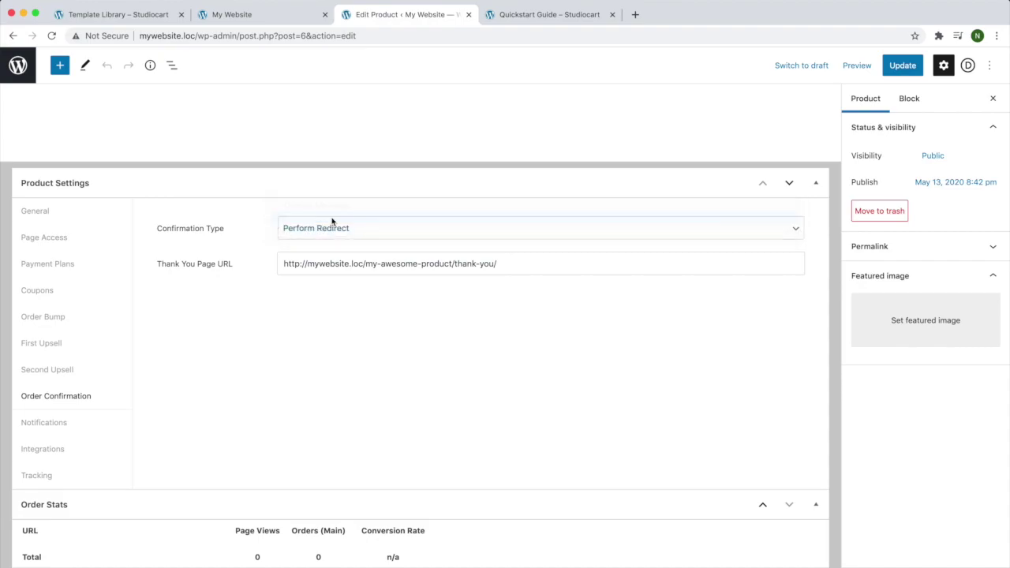
{"action": "left_click", "coordinate": [334, 263]}
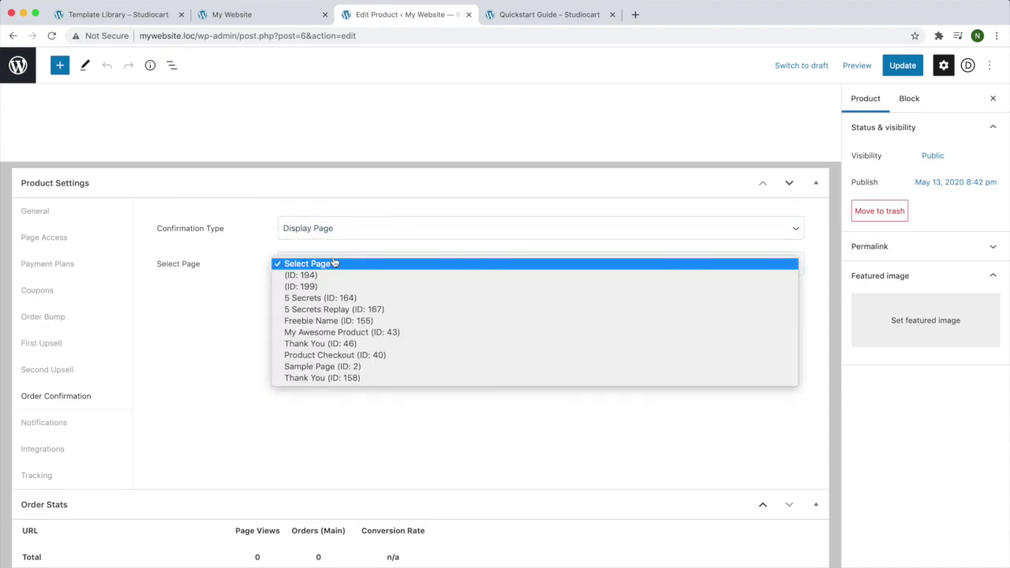
{"action": "left_click", "coordinate": [305, 345]}
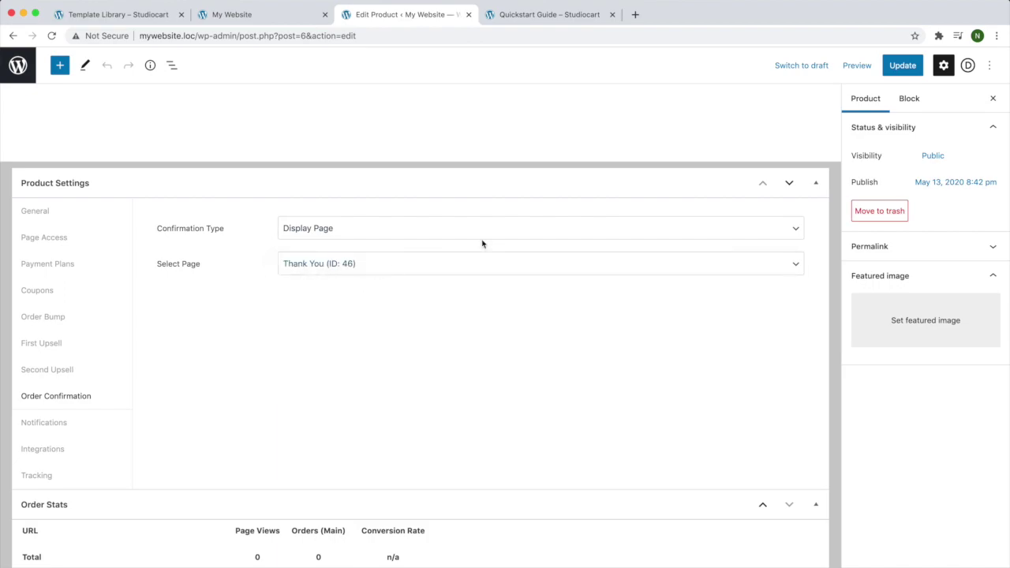
{"action": "left_click", "coordinate": [909, 63]}
{"action": "left_click", "coordinate": [264, 15]}
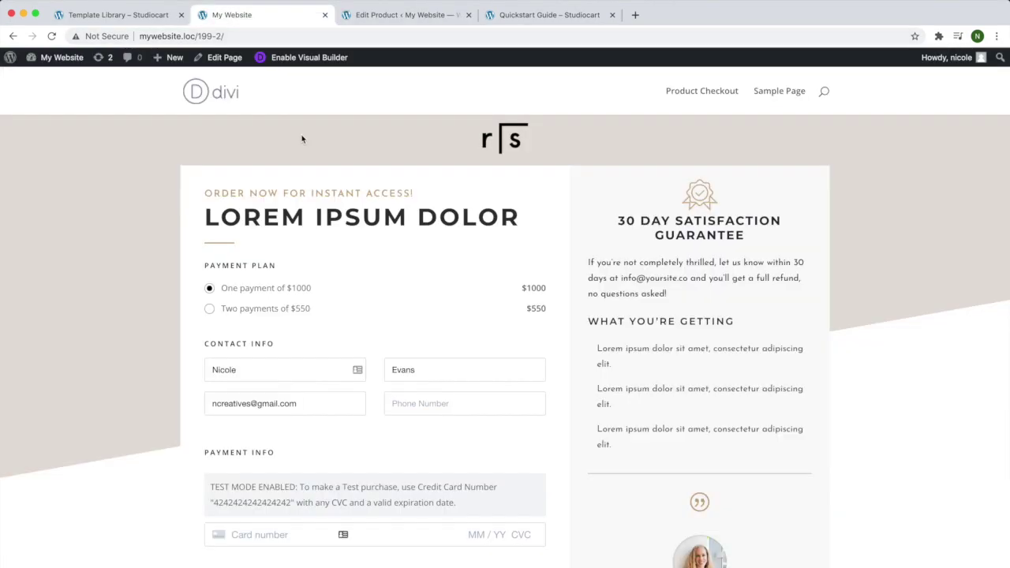
- Enter the test card number, expiry 04/24, CVC and ZIP, and submit the $1000 order
{"action": "double_click", "coordinate": [258, 501]}
{"action": "left_click", "coordinate": [238, 537]}
{"action": "key", "text": "super+v"}
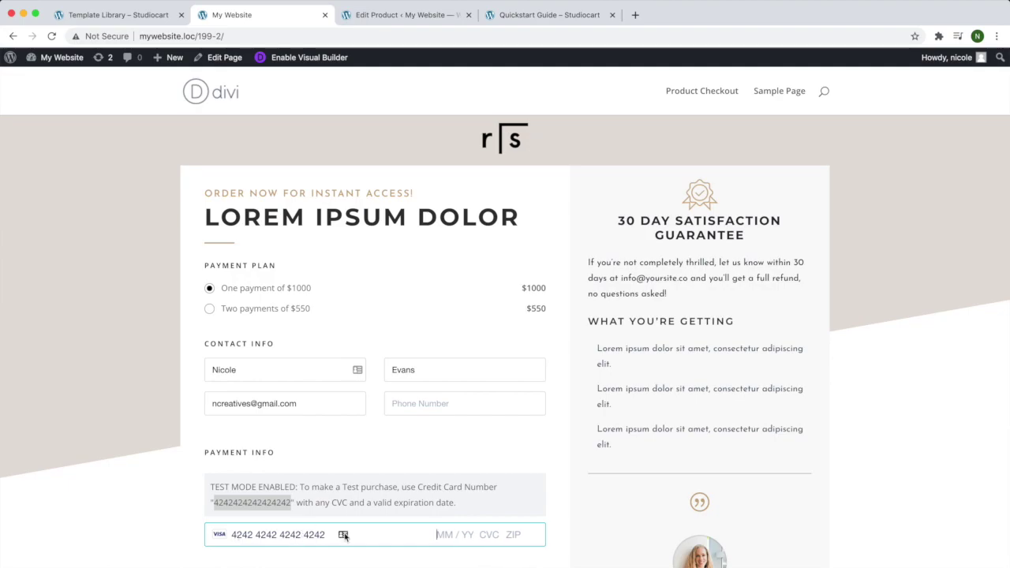
{"action": "type", "text": "04 / 24 "}
{"action": "type", "text": "424 "}
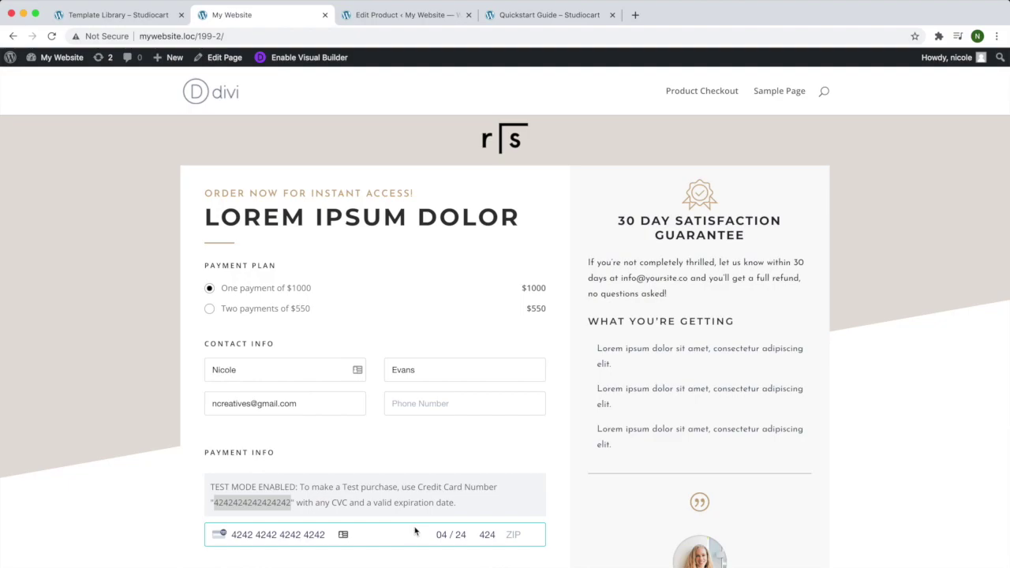
{"action": "type", "text": "42424"}
{"action": "scroll", "coordinate": [415, 531], "scroll_direction": "down", "scroll_amount": 5}
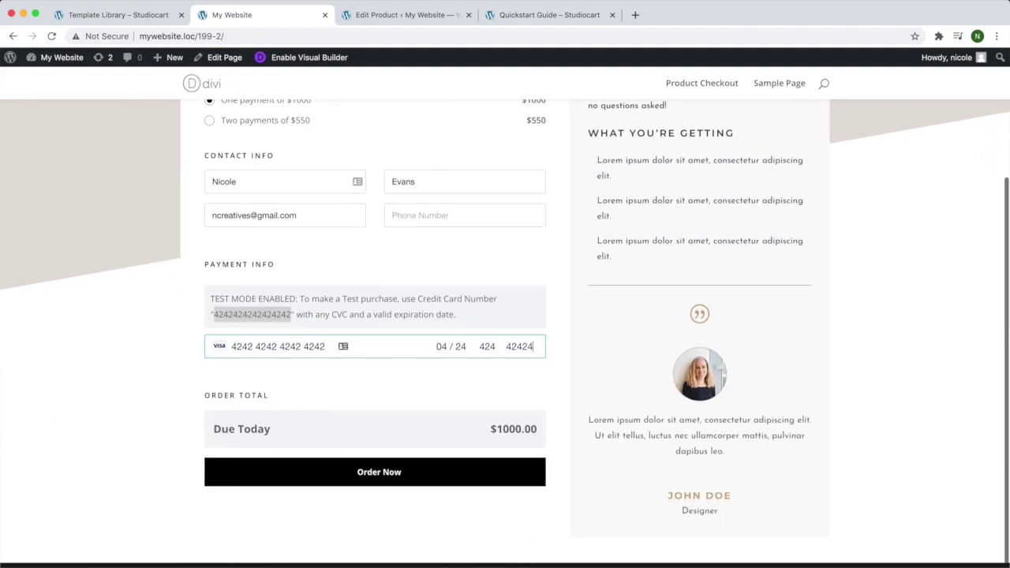
{"action": "left_click", "coordinate": [376, 473]}
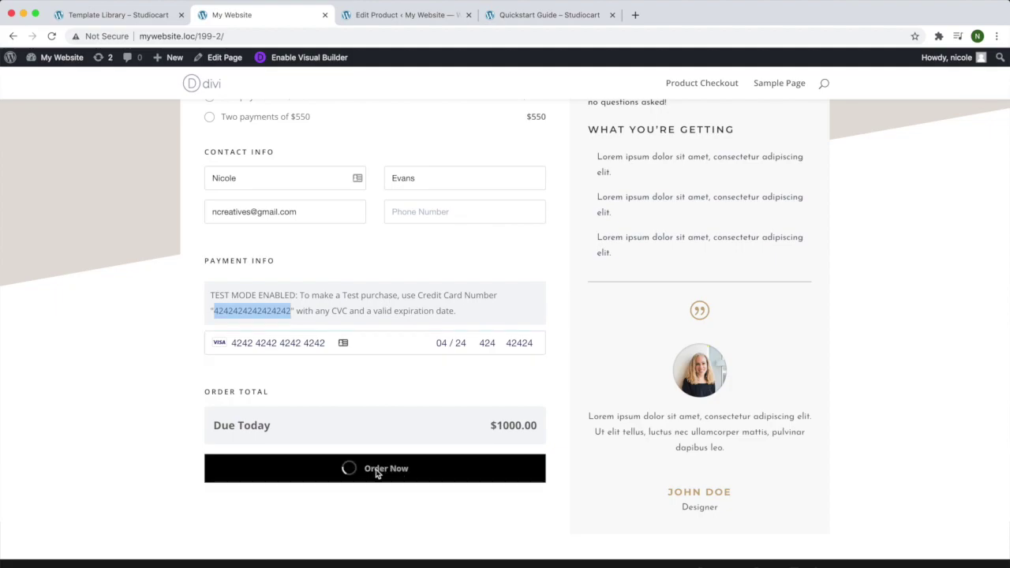